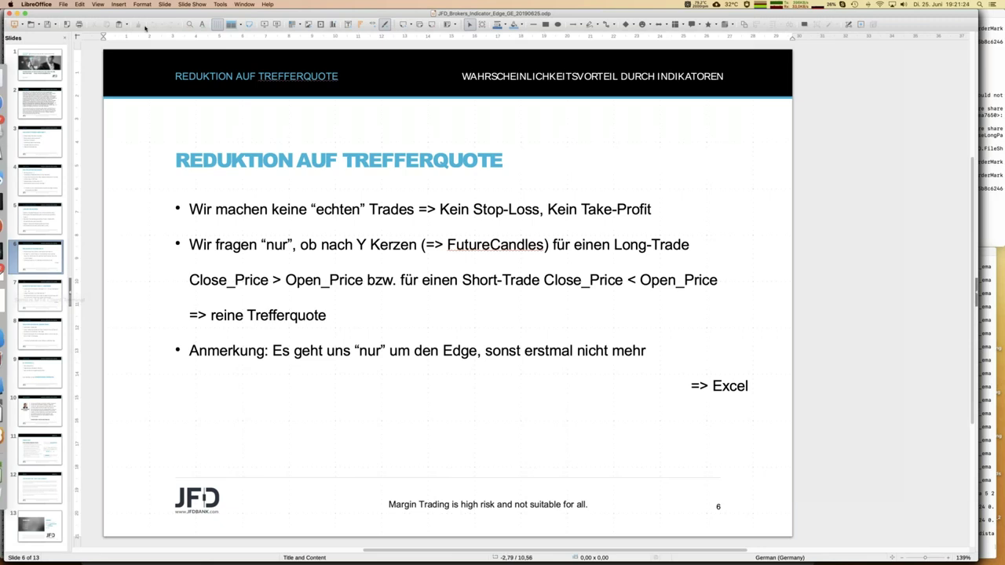
Switch to the AUDCAD_H1_RSI_PredictivePower.ods spreadsheet and inspect the Date and Date+Time cells in row 8
click(243, 4)
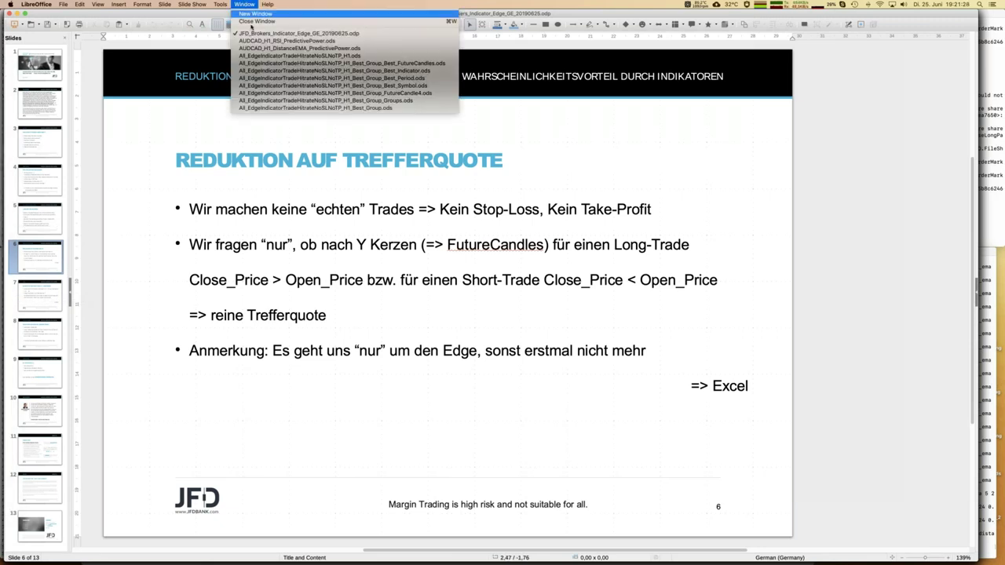
click(258, 35)
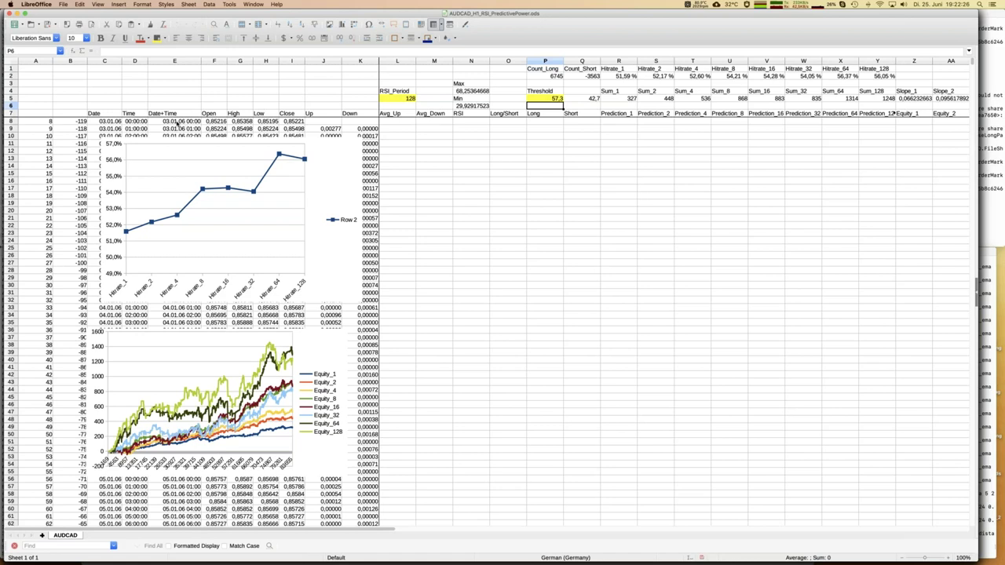
click(116, 123)
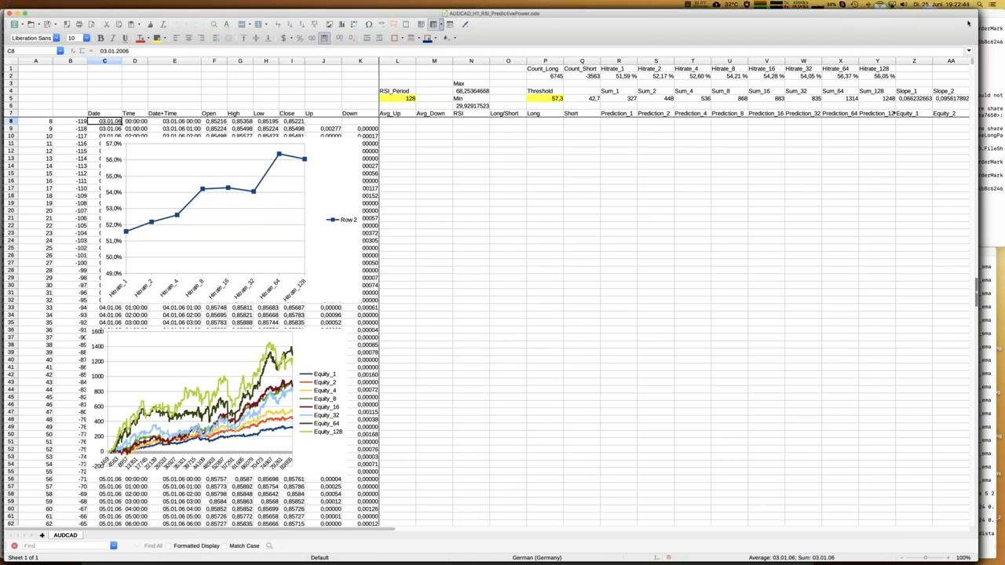
scroll(311, 171, up, 1)
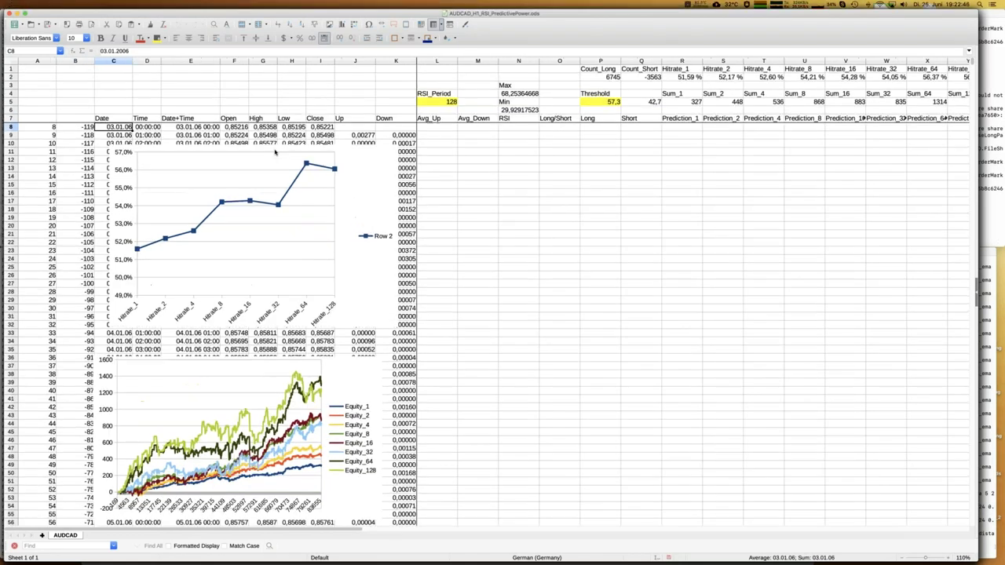
click(311, 171)
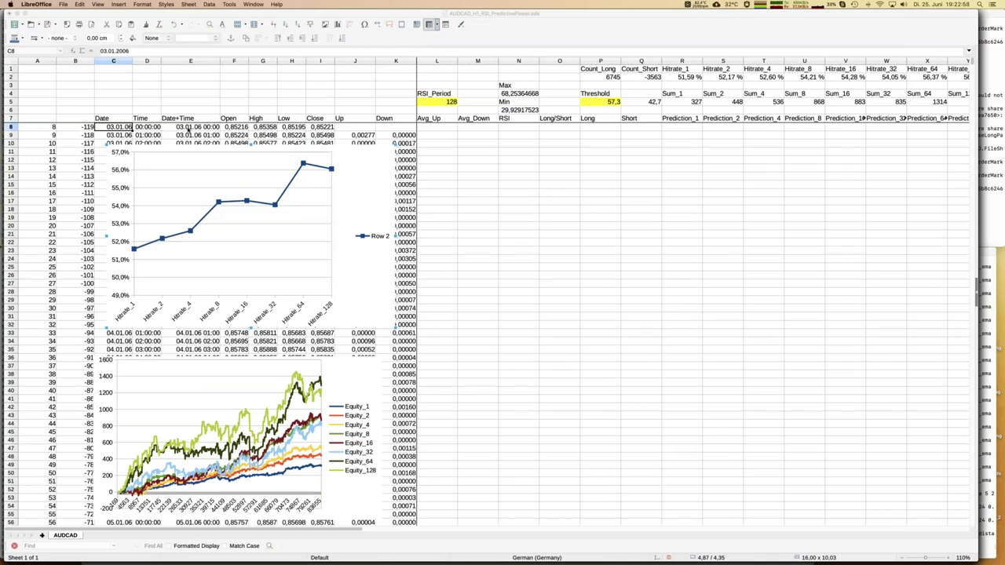
click(188, 128)
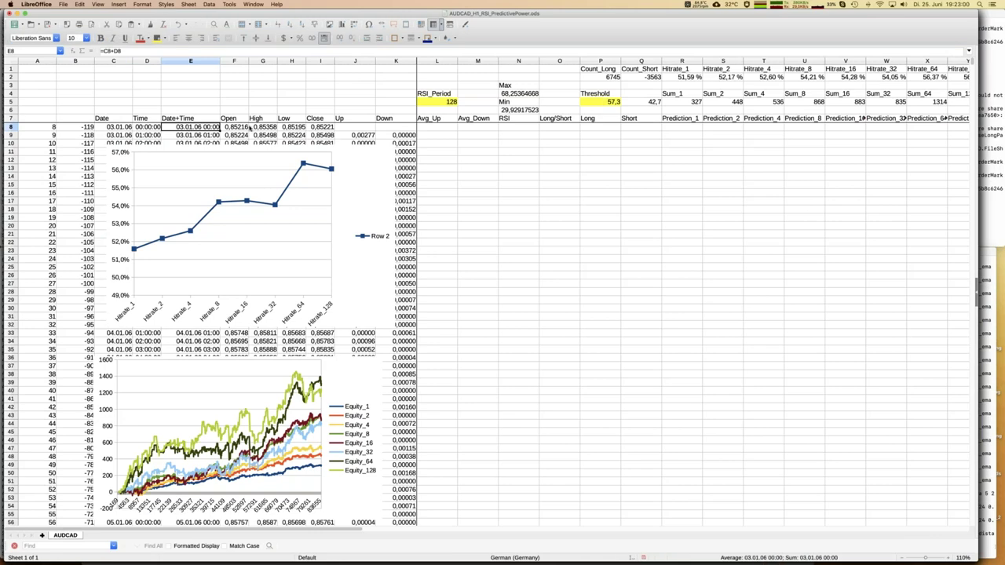
Go to the first filled Avg_Up cell, L525, and examine its averaging formula
click(448, 163)
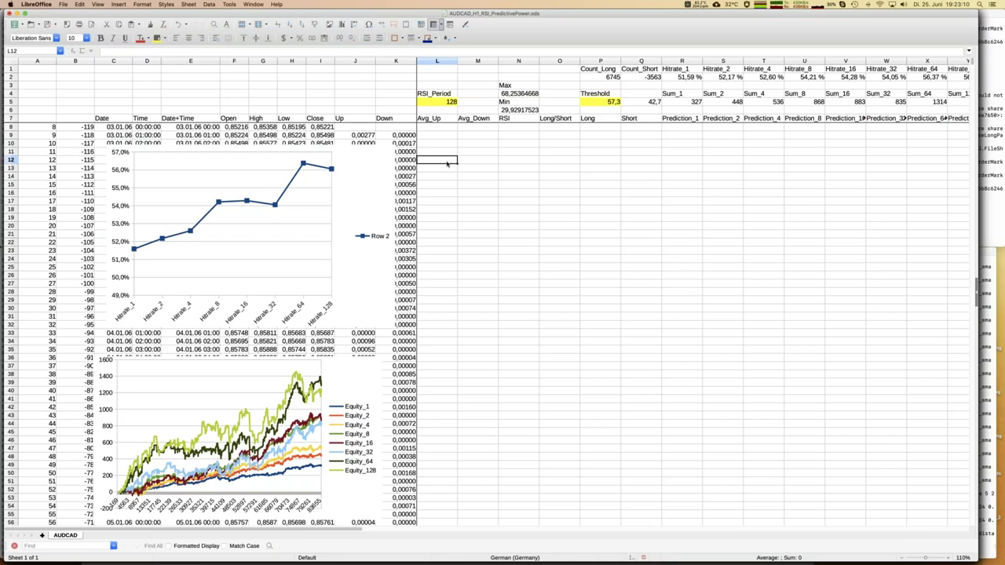
key(ctrl+Down)
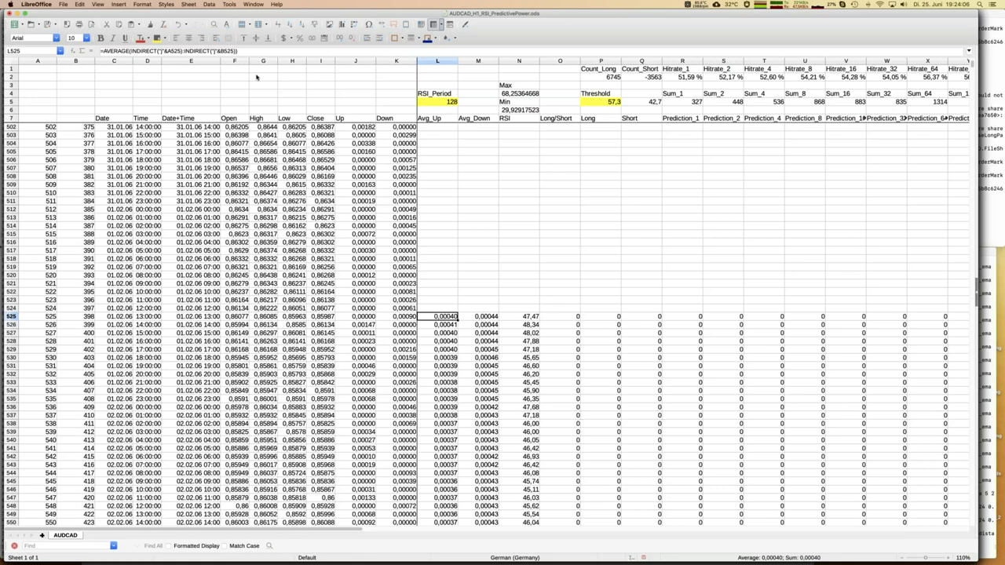
click(198, 51)
key(ctrl+a)
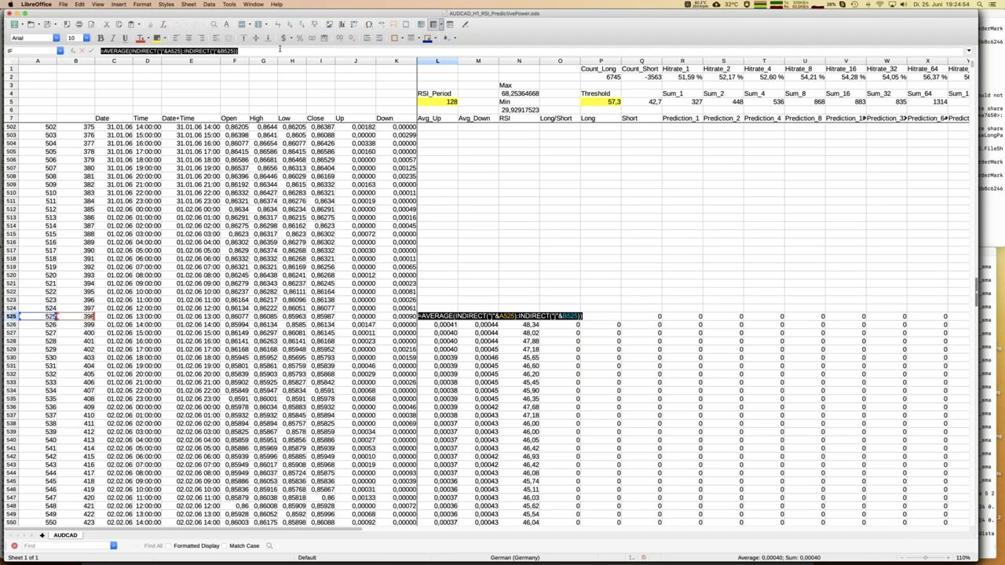
key(Return)
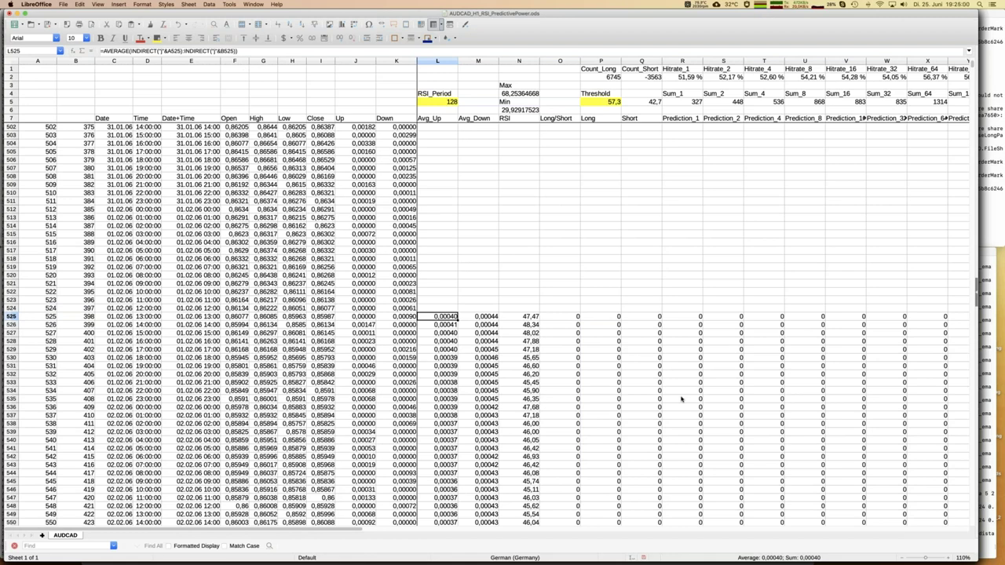
Inspect the RSI and Long/Short formulas in row 525
key(Right)
key(Right)
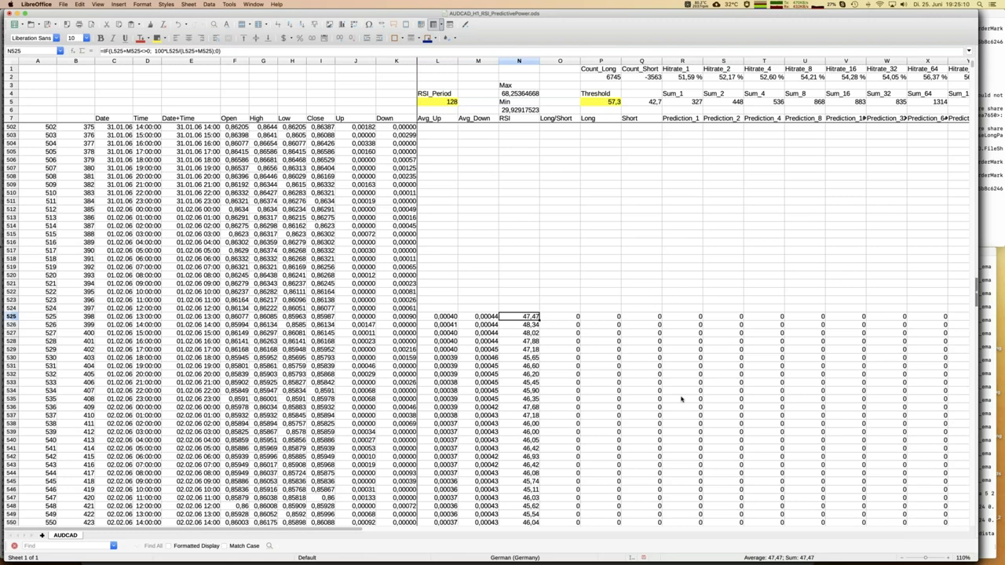
key(Right)
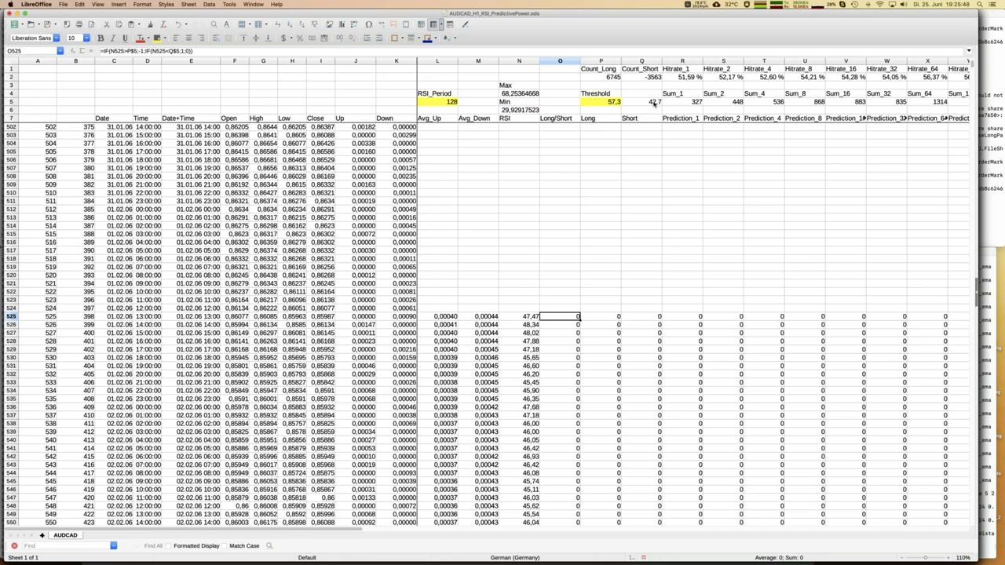
Find the first row with a long signal, row 681, and inspect its RSI, Long/Short and Long cells
click(520, 326)
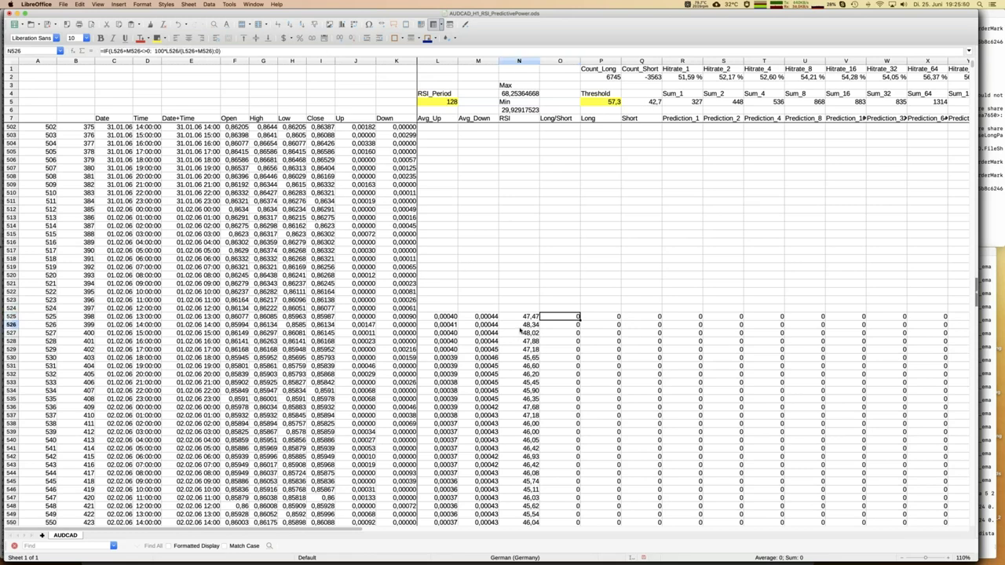
key(Page_Down)
key(Page_Down)
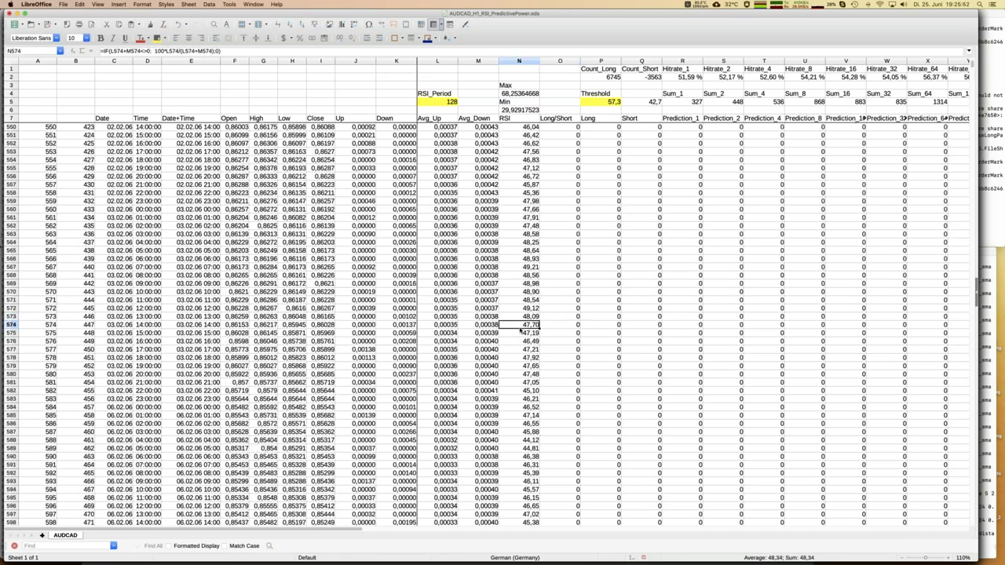
key(Page_Down)
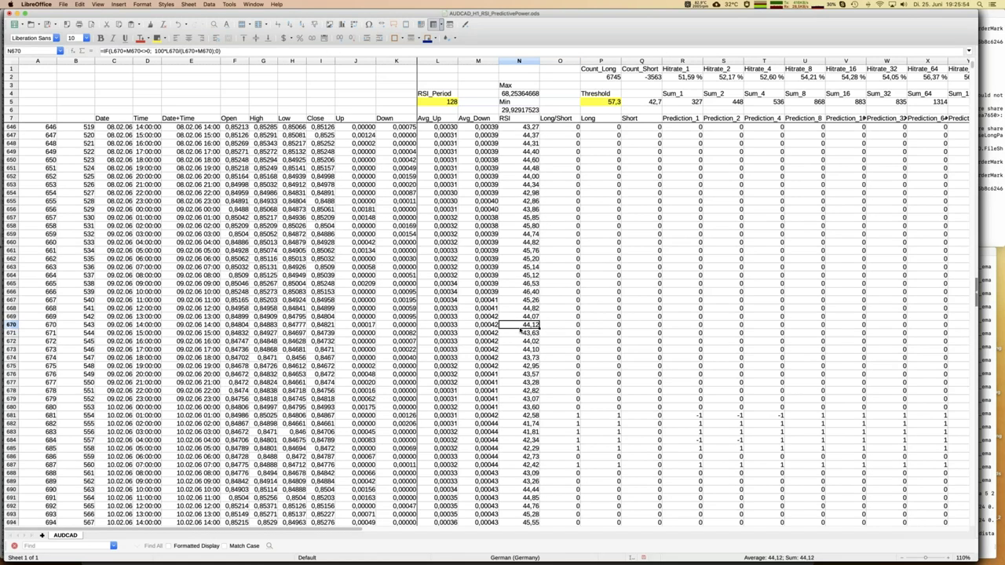
click(532, 415)
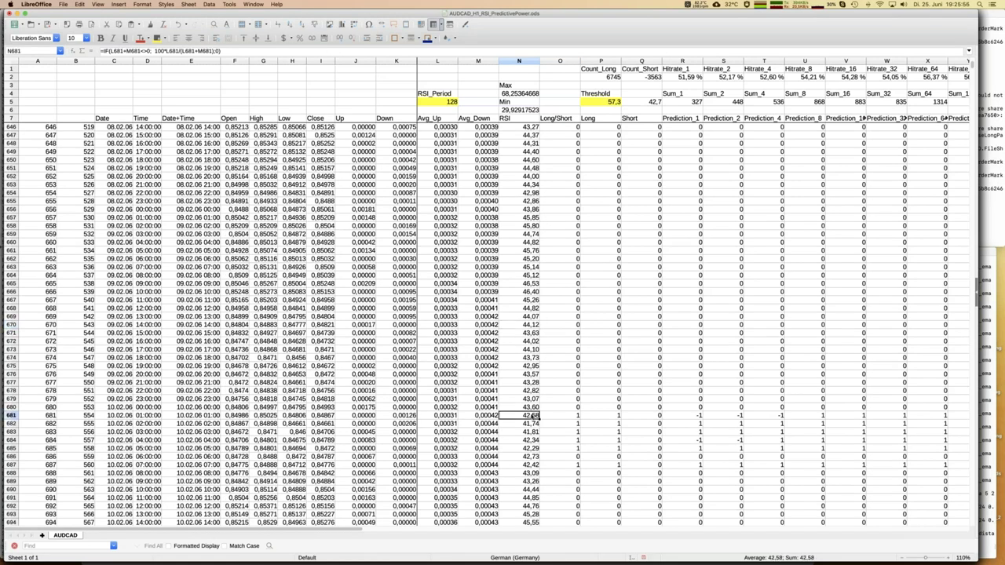
key(Right)
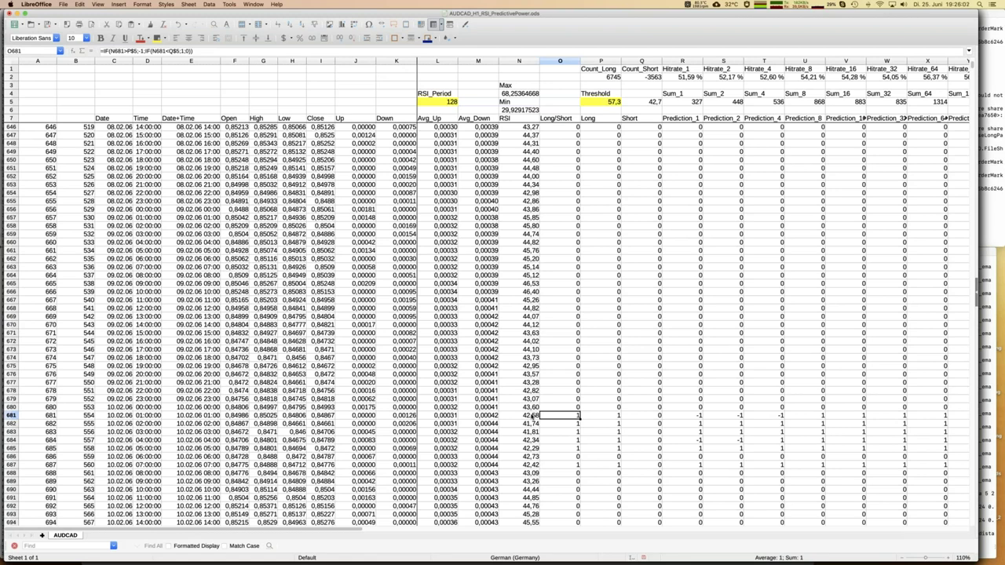
key(Right)
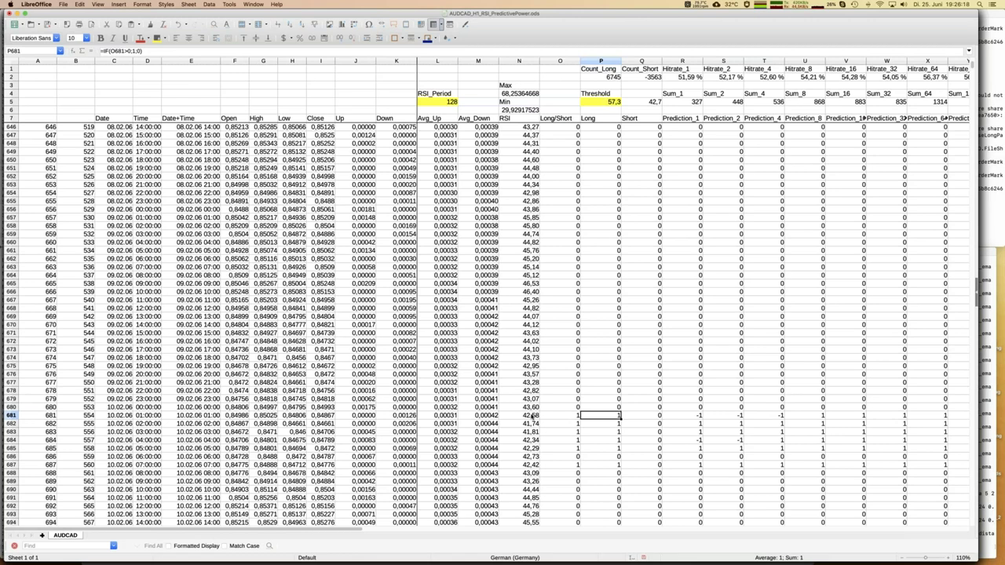
Compare the formulas from Prediction_1 to Prediction_8 in row 681, ending back on Prediction_1
key(Right)
key(Right)
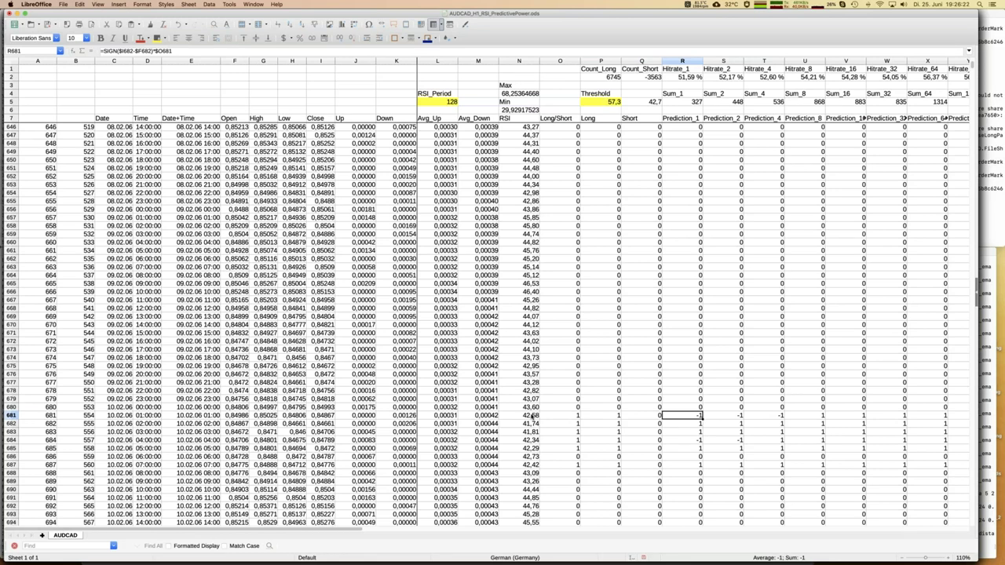
key(Right)
key(Right)
key(Right)
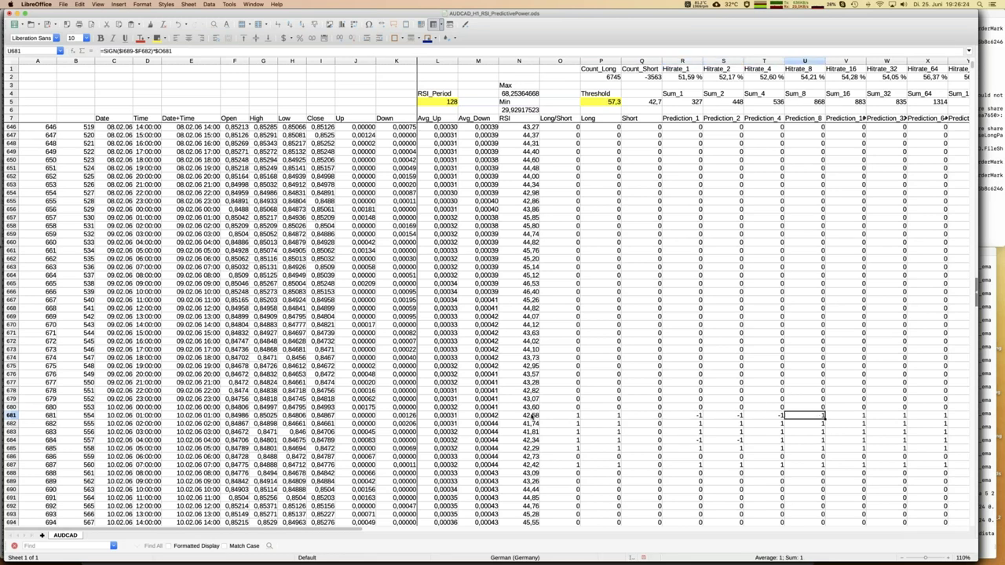
key(Left)
key(Left)
key(Left)
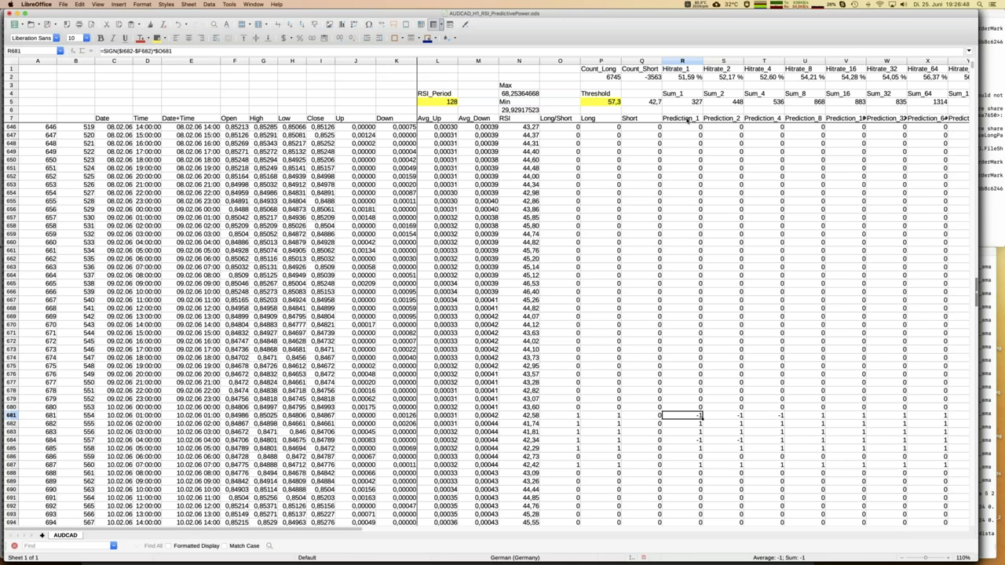
Go to the last filled Prediction row, 84013, and examine which cells the Prediction_8 formula references
key(super+Down)
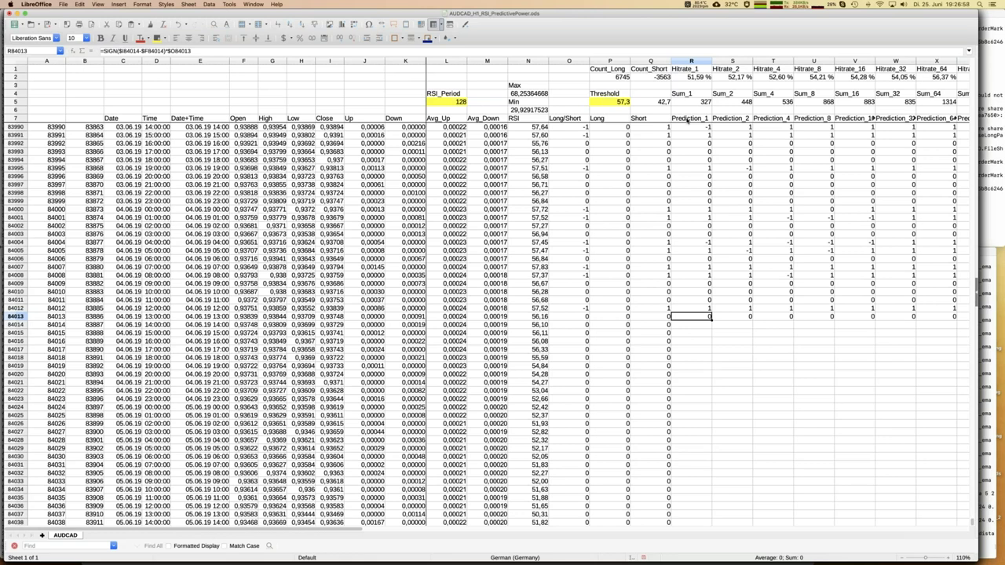
key(Right)
key(Right)
key(Right)
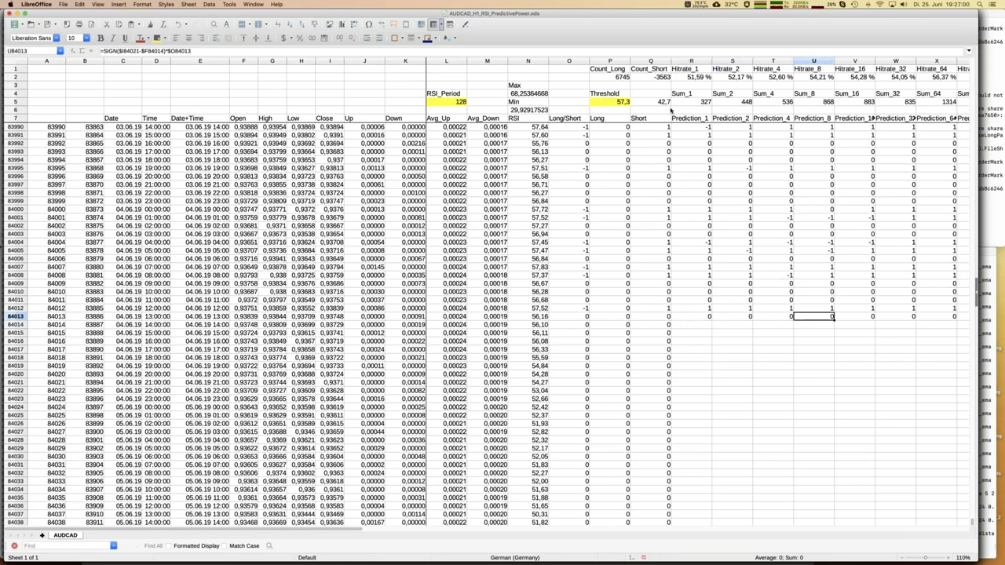
key(F2)
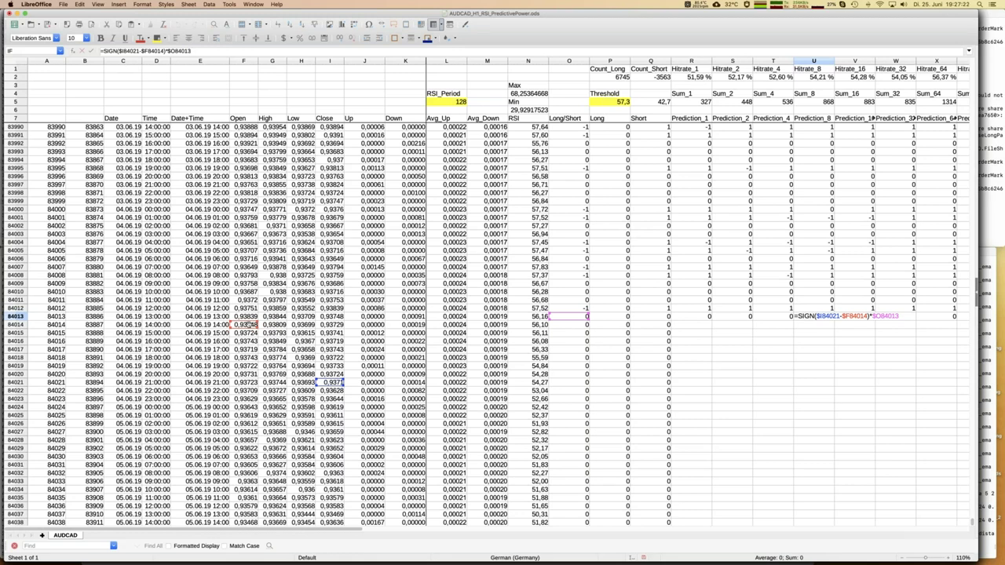
key(Return)
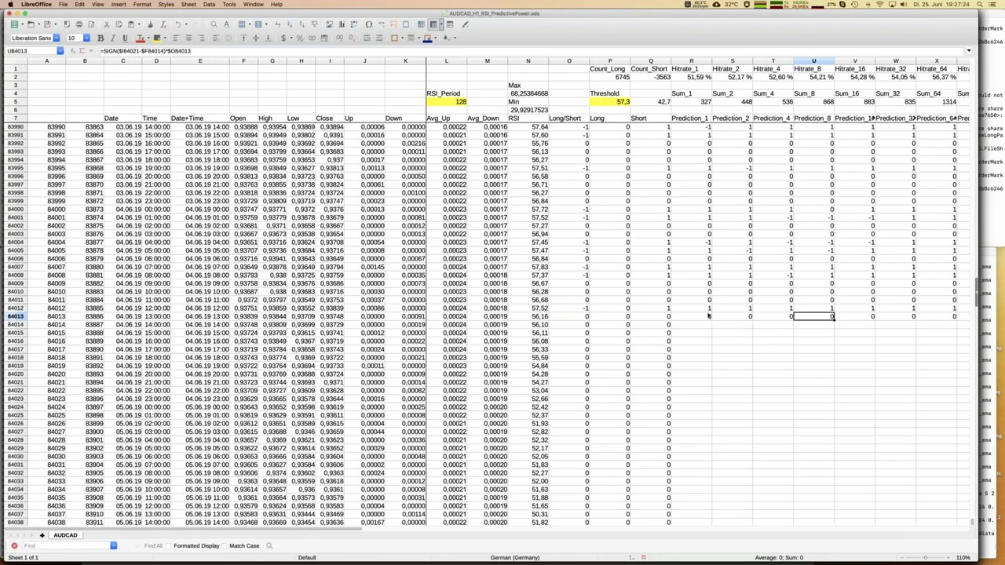
Return to the Prediction_1 header in row 7 and inspect the short threshold formula in Q5
click(705, 316)
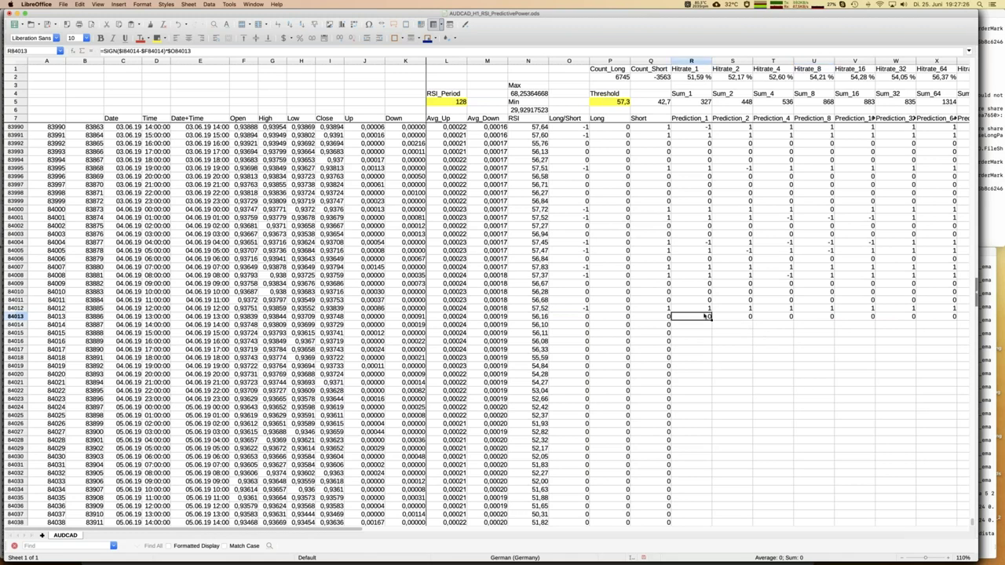
key(ctrl+Up)
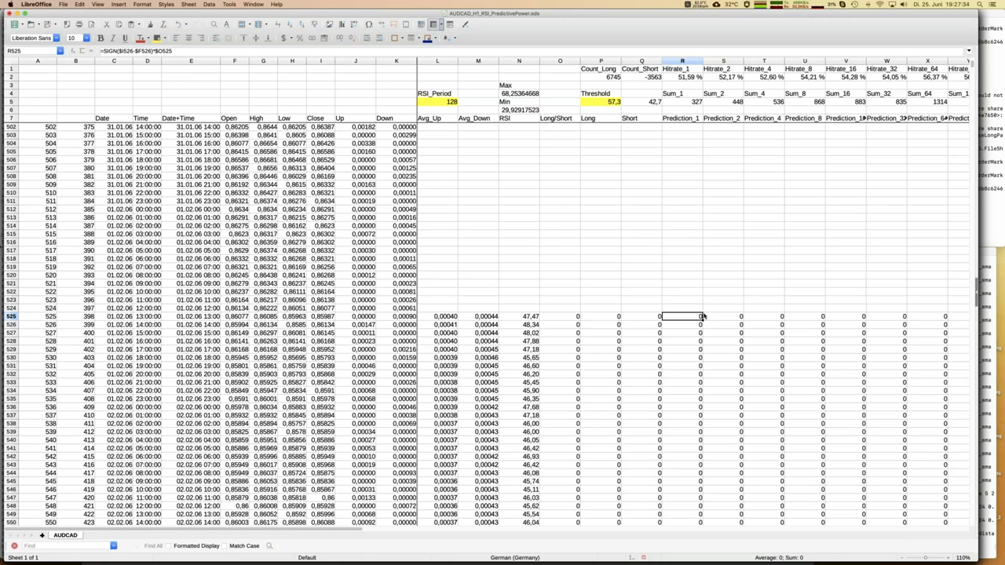
key(ctrl+Up)
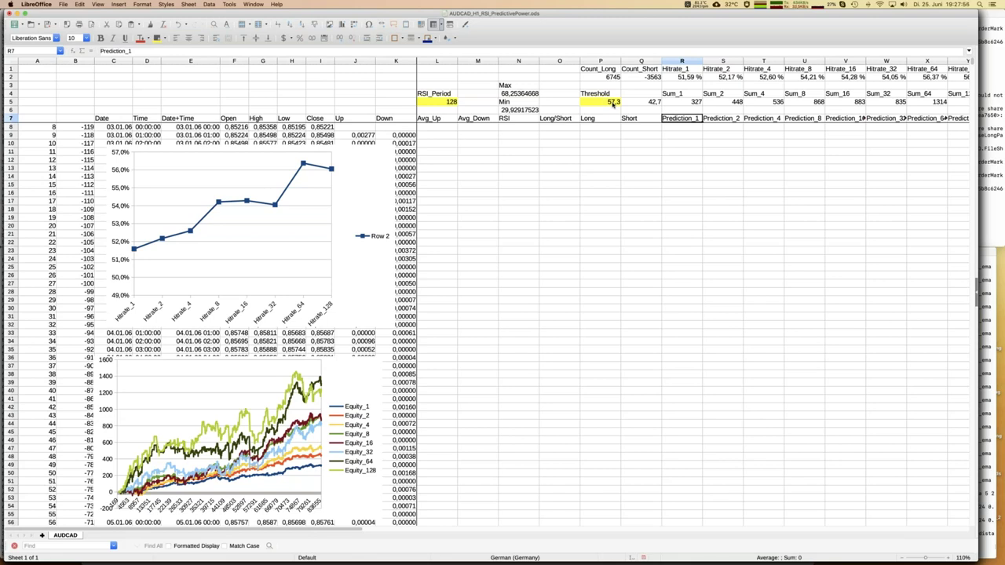
click(649, 103)
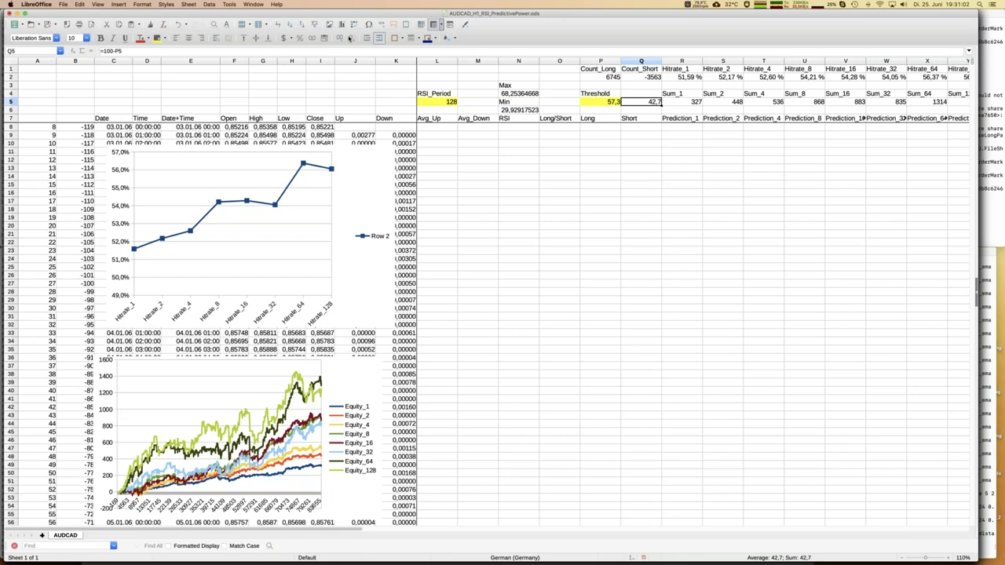
Switch to the AUDCAD_H1_DistanceEMA_PredictivePower.ods spreadsheet and inspect the index formula in A10 and the threshold formula in P5
click(253, 5)
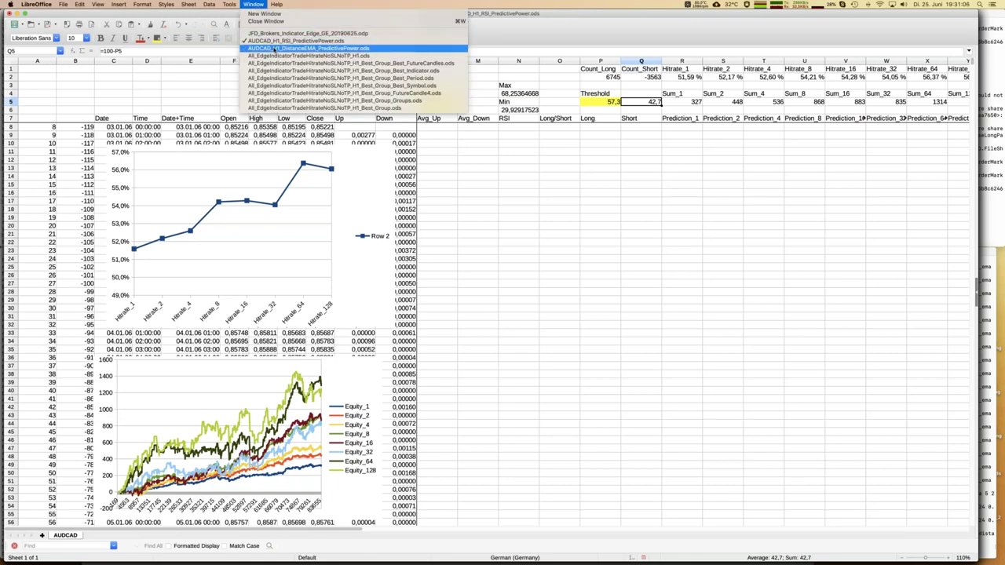
click(275, 49)
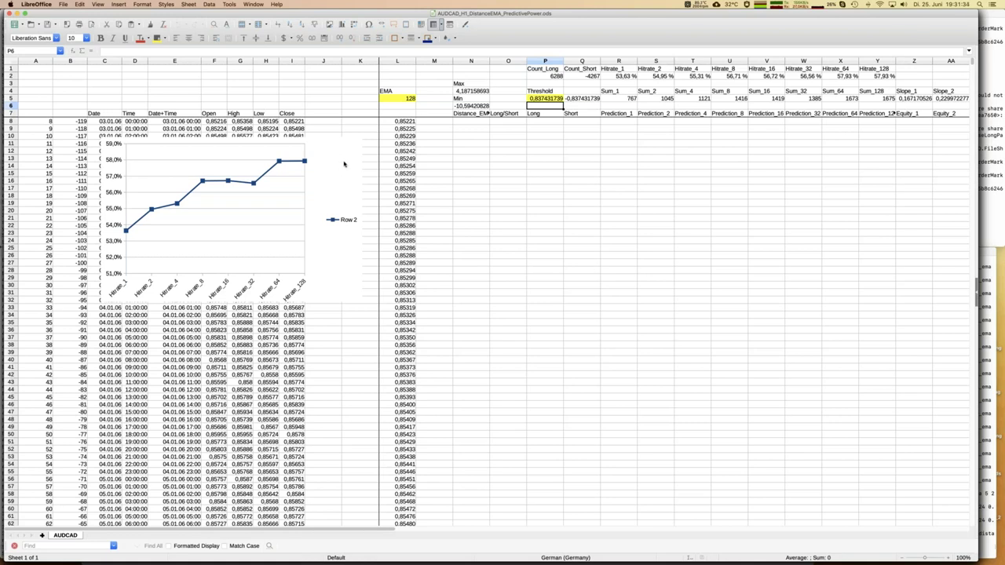
click(46, 136)
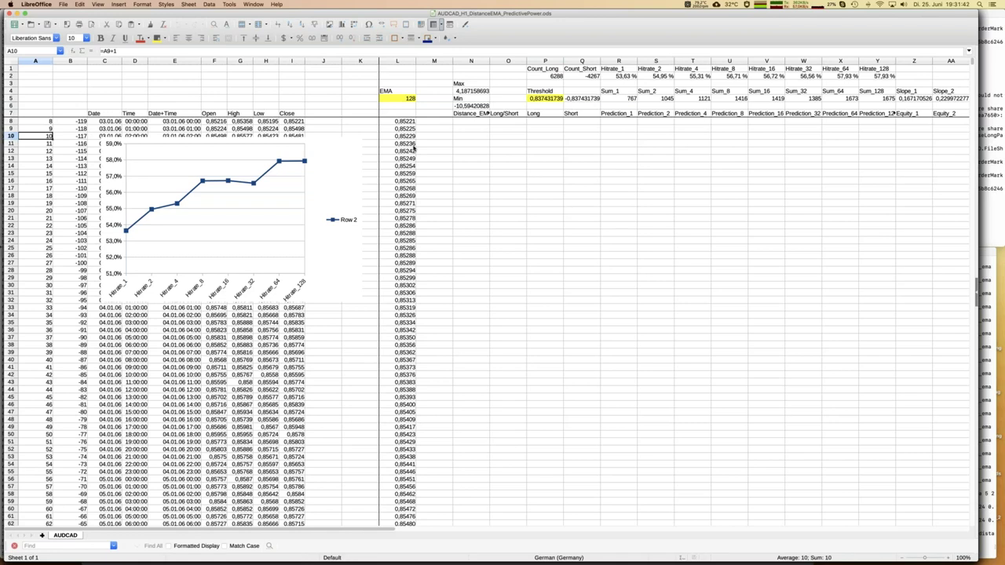
click(554, 99)
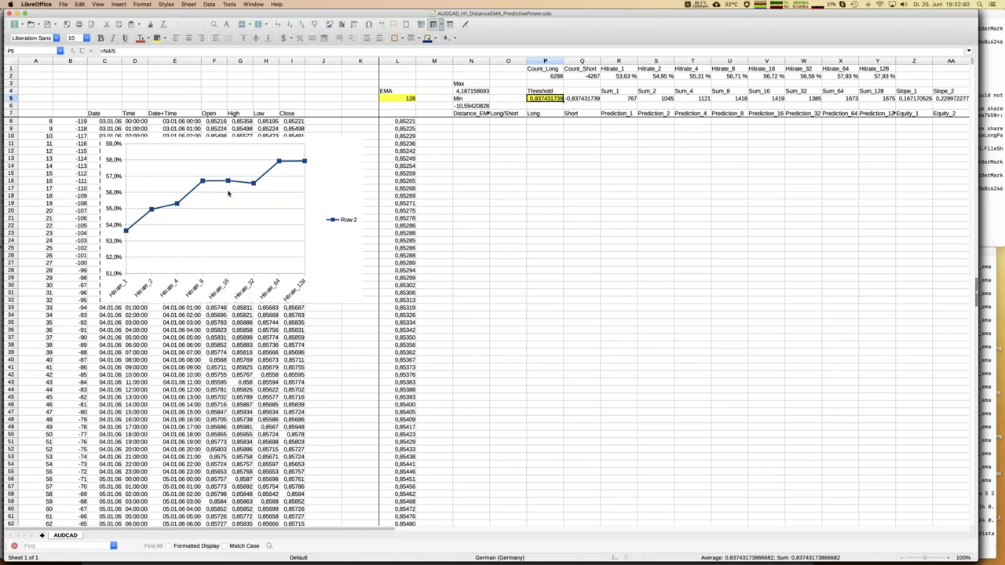
Set the EMA period in cell L5 to 32
click(405, 99)
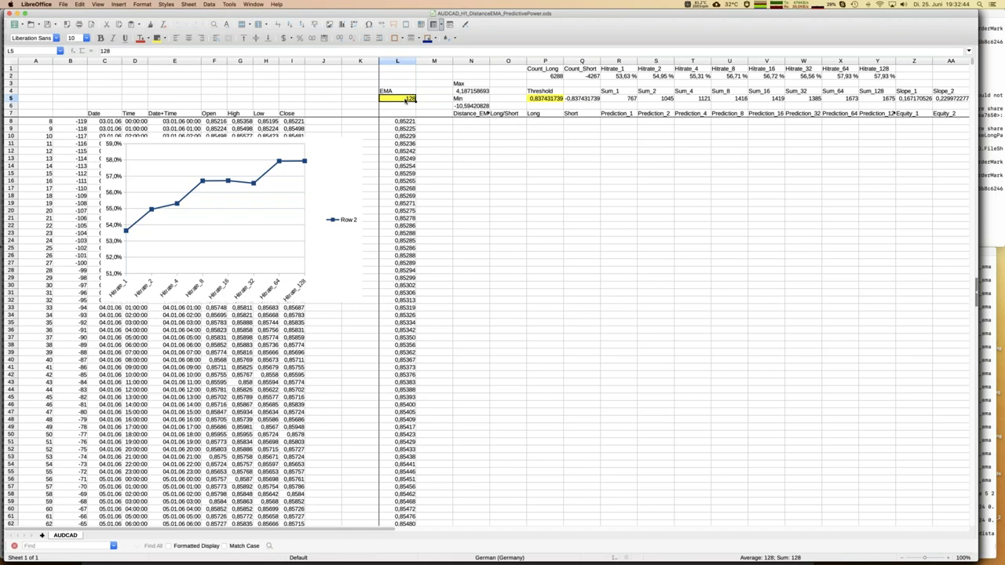
text(32)
key(Return)
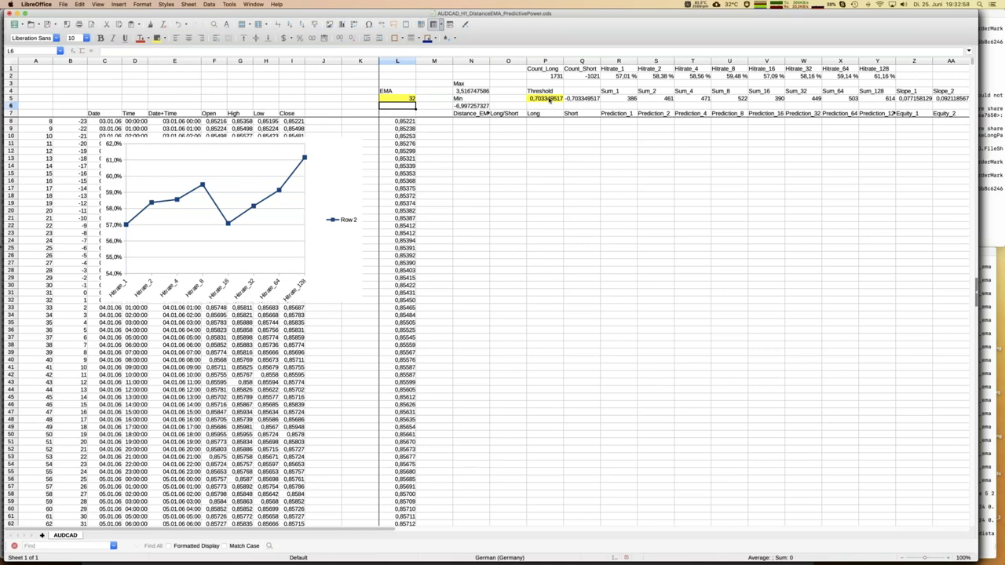
Change the long threshold formula in cell P5 to =N4/8
click(538, 101)
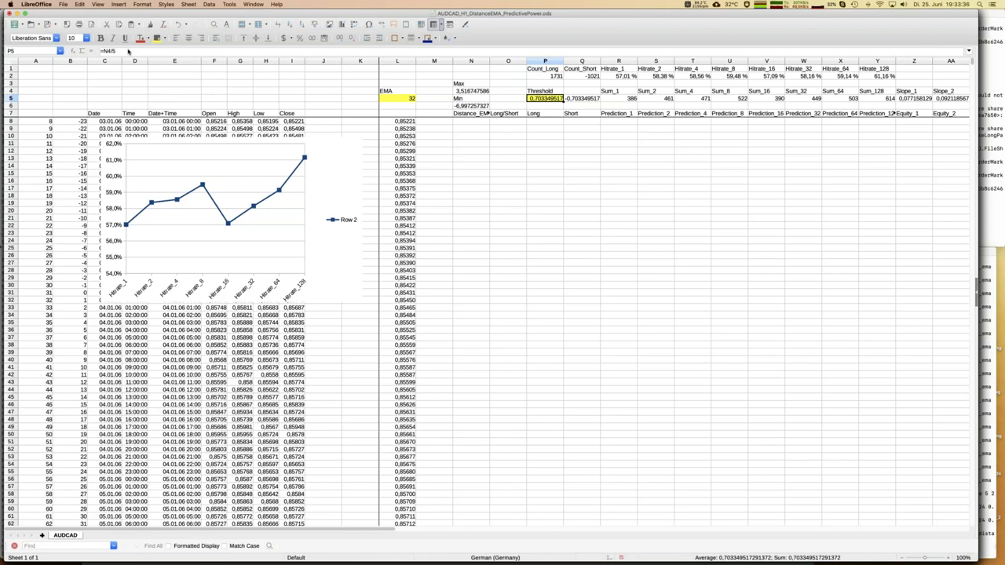
click(128, 50)
click(140, 51)
key(BackSpace)
key(BackSpace)
text(/8)
key(Return)
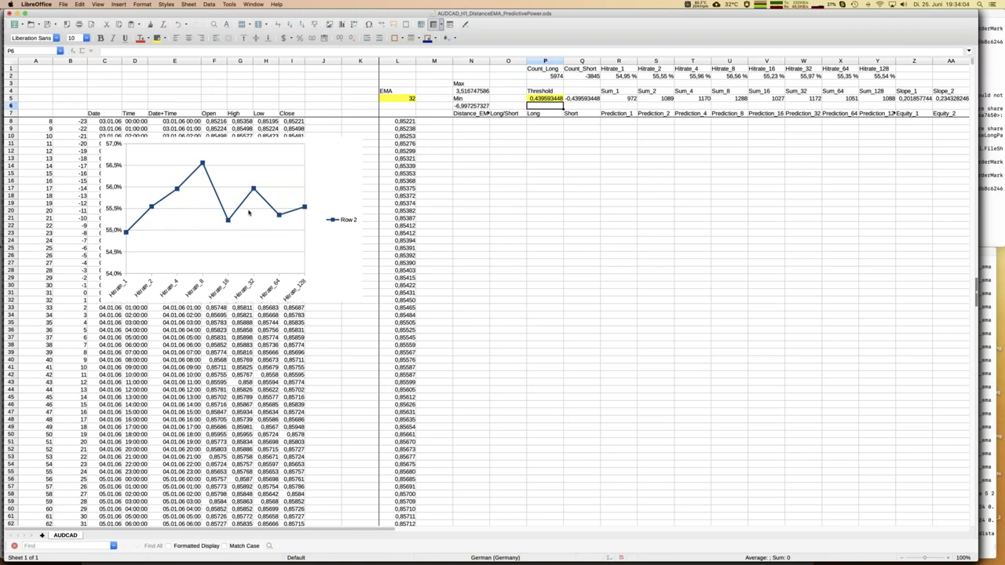
key(super+s)
Switch to Finder and highlight the predictive power files from AUDCAD_H1_DistanceEMA_PredictivePower.ods through EURJPY_H1_RSI_PredictivePower.ods
mouse_move(4, 197)
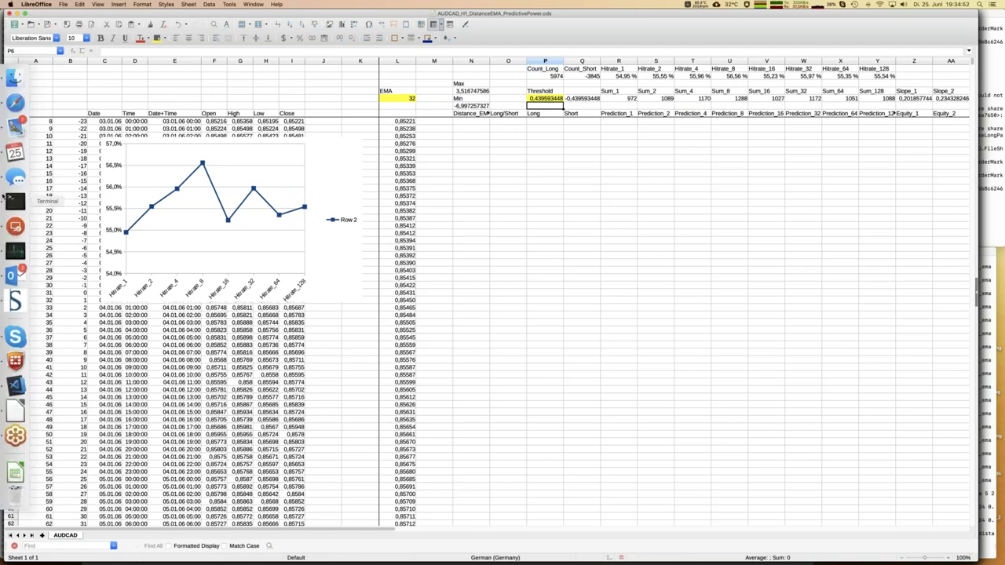
click(15, 78)
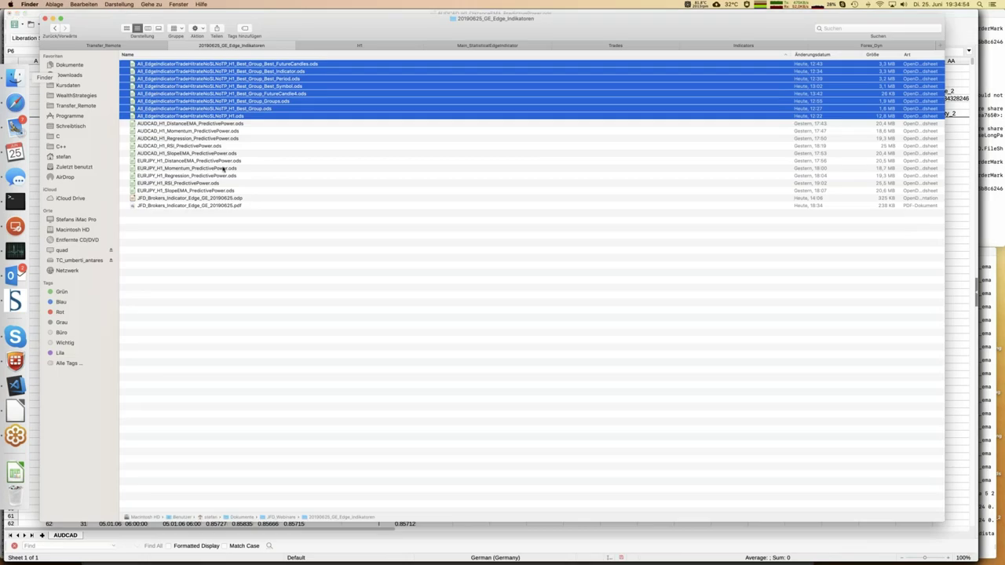
click(201, 124)
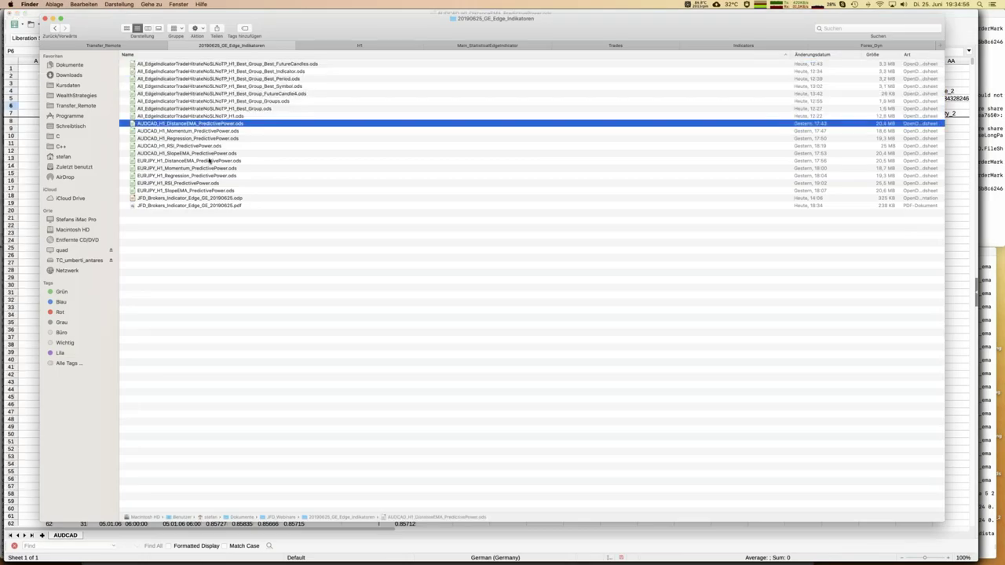
shift+click(196, 184)
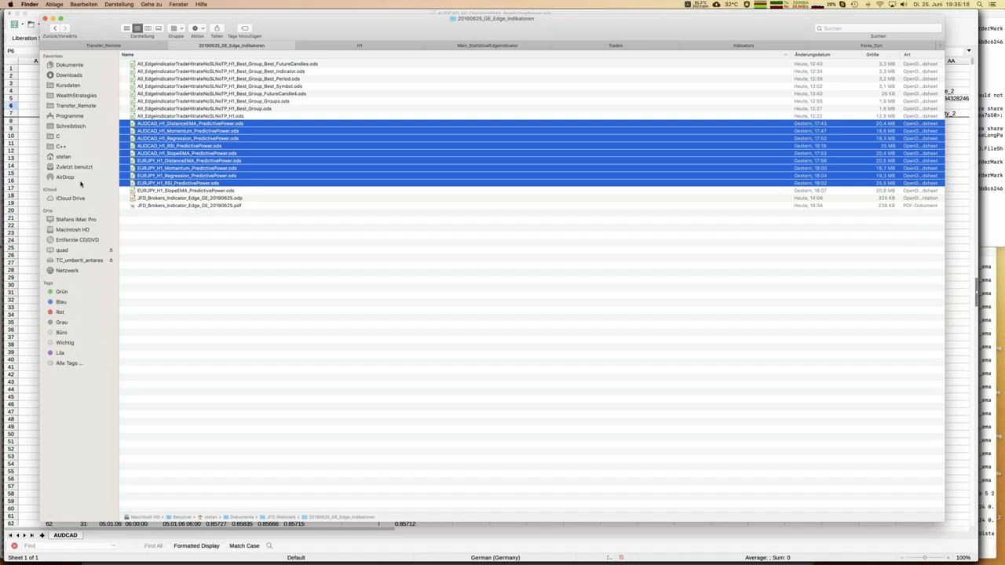
Return to LibreOffice, switch to the JFD_Brokers_Indicator_Edge_GE_20190625.odp presentation and show slide 7 on the complete C++ analysis
click(29, 199)
click(29, 197)
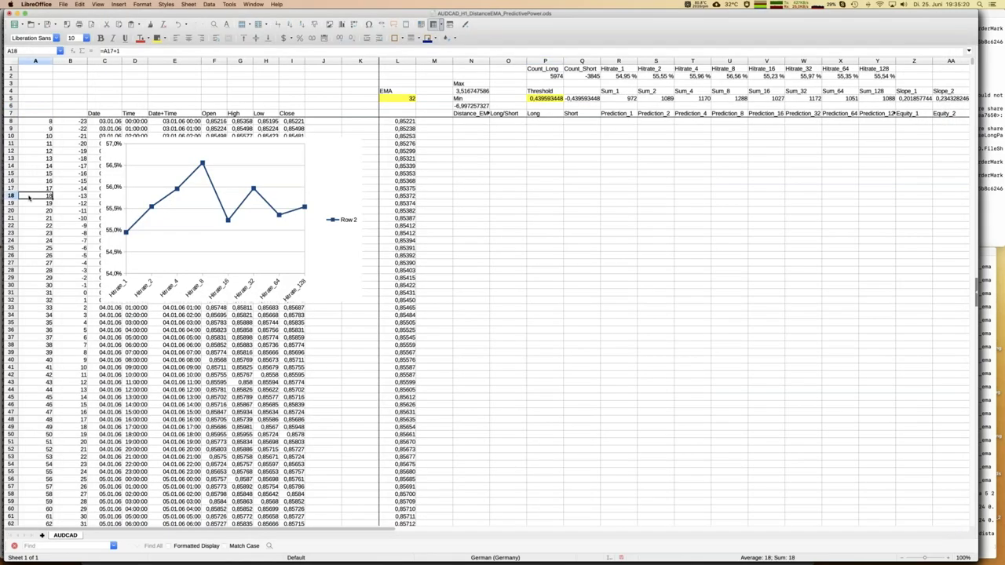
mouse_move(2, 197)
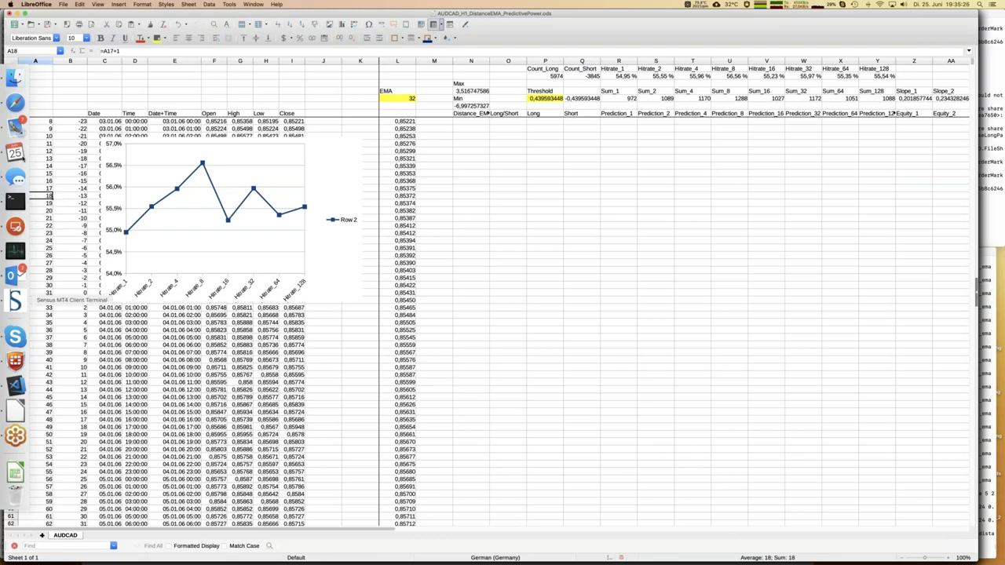
click(258, 6)
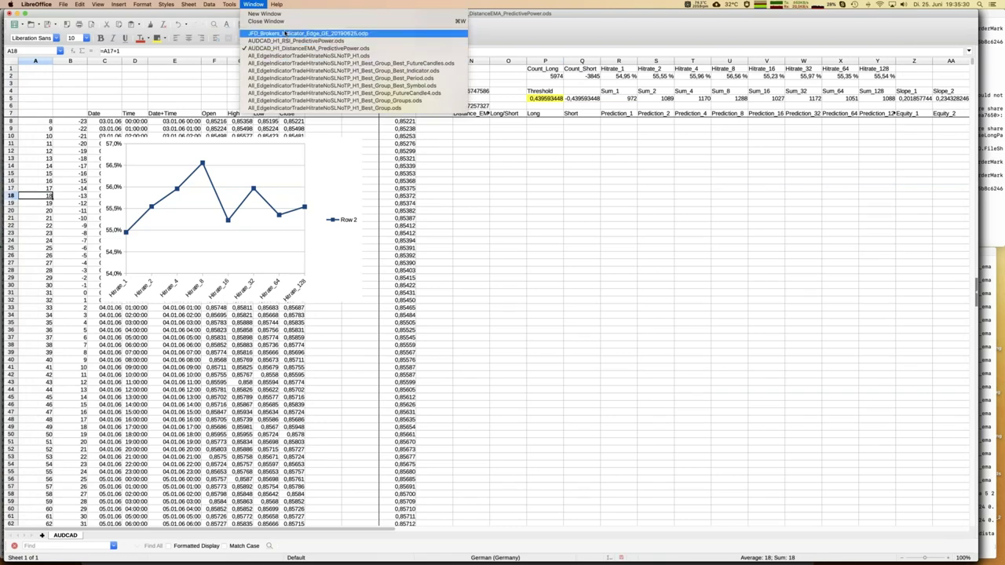
click(284, 33)
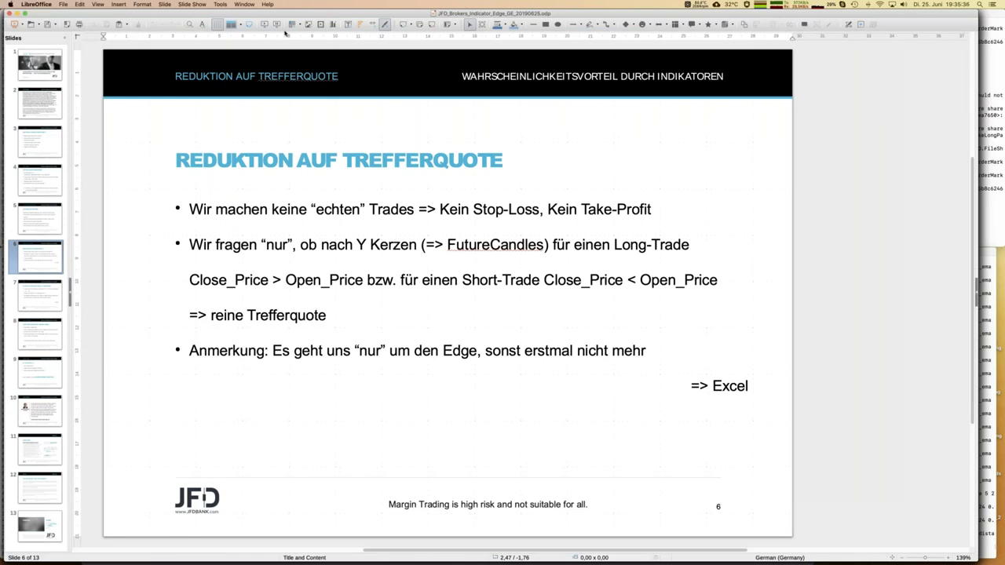
click(54, 295)
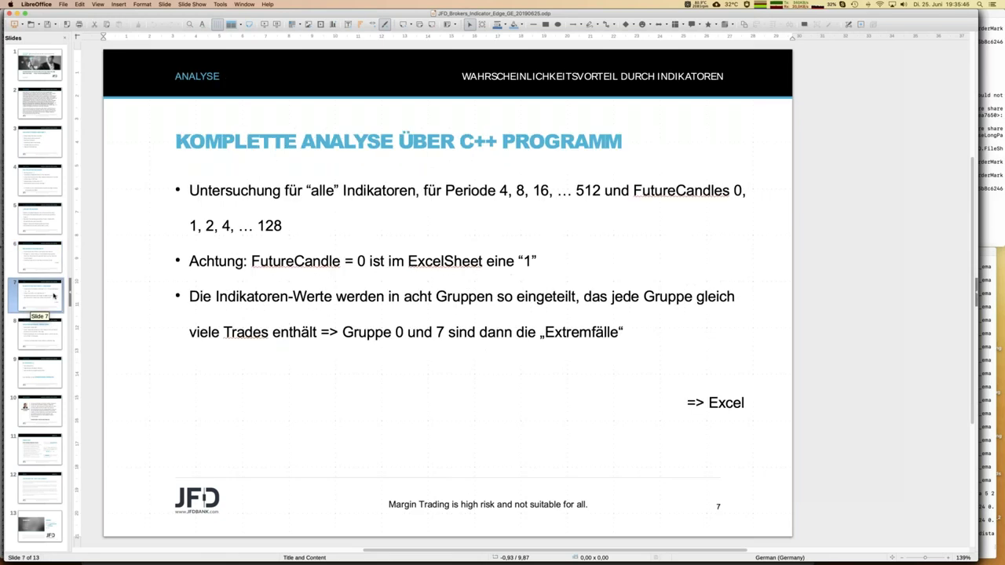